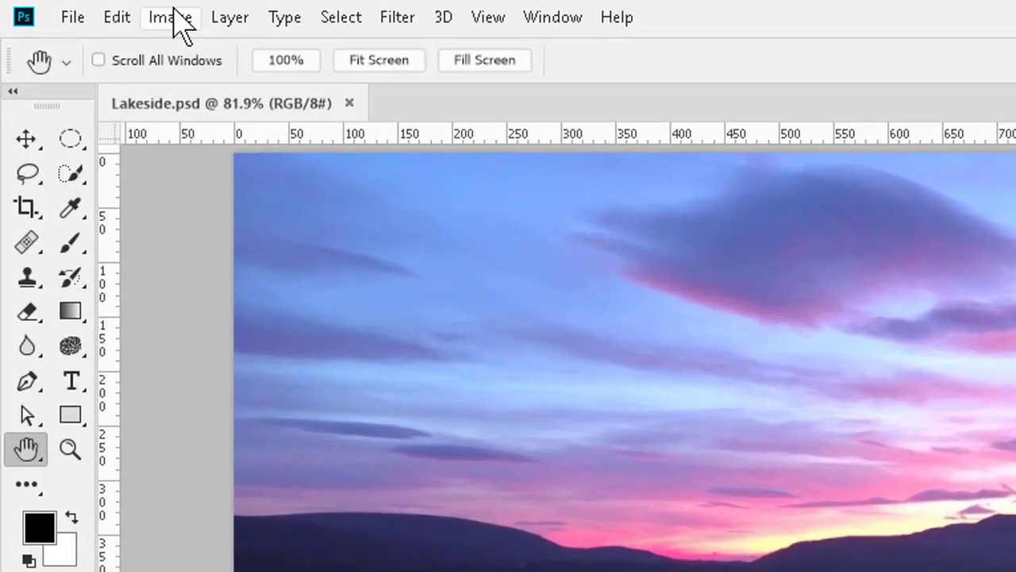
Convert the lakeside photo to Grayscale mode, discarding its colour information
click(177, 19)
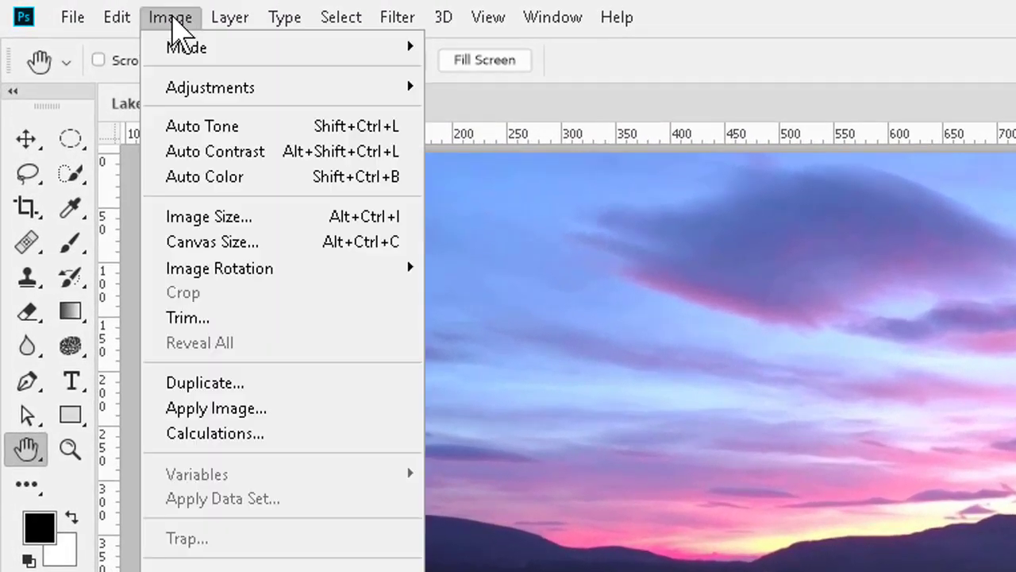
mouse_move(174, 49)
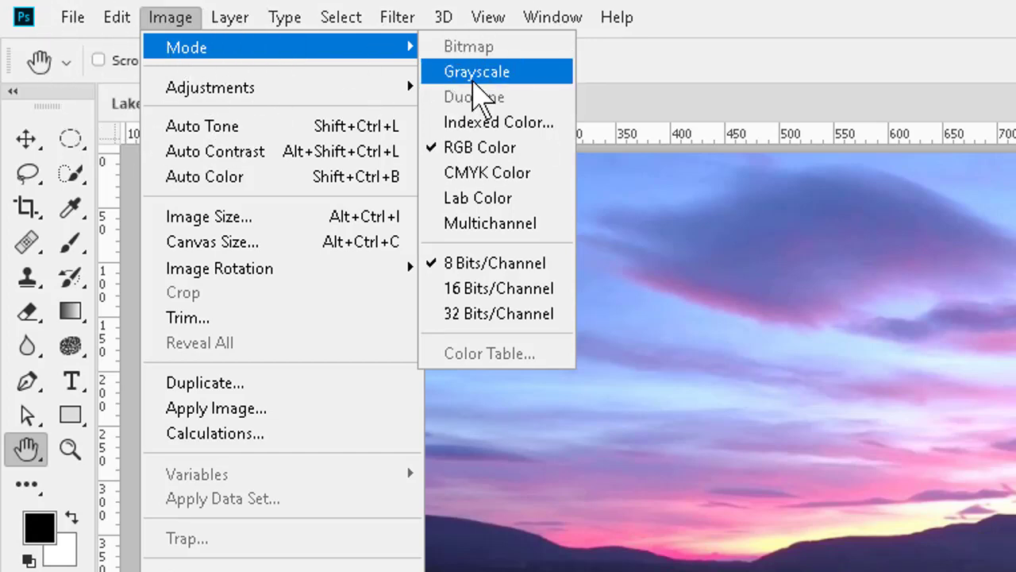
click(473, 80)
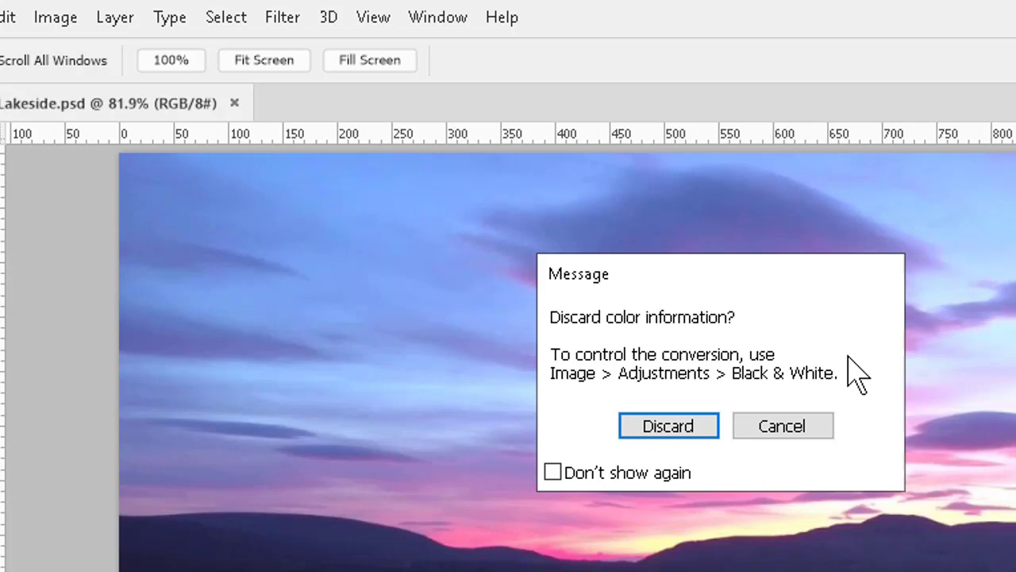
click(695, 433)
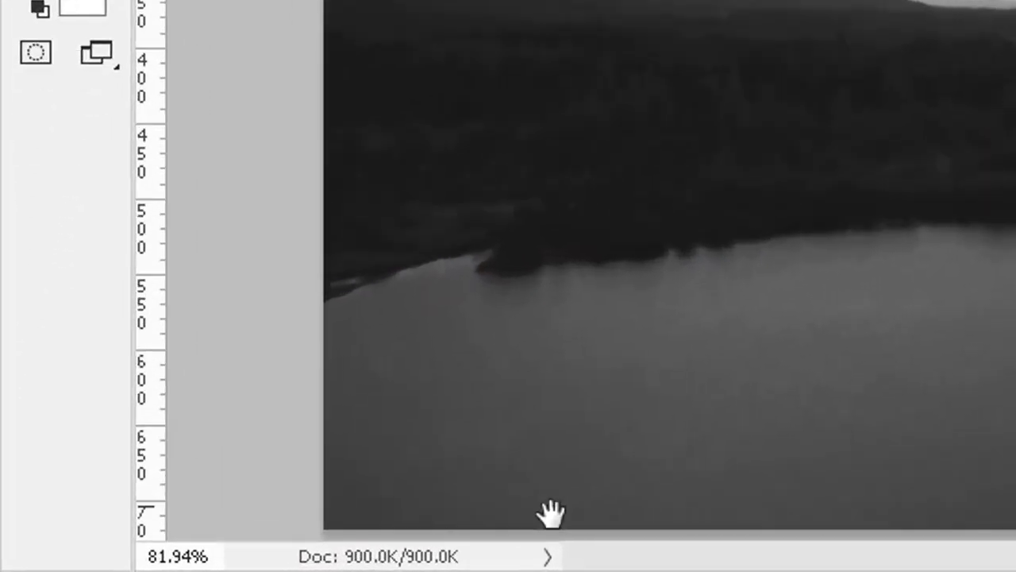
click(600, 560)
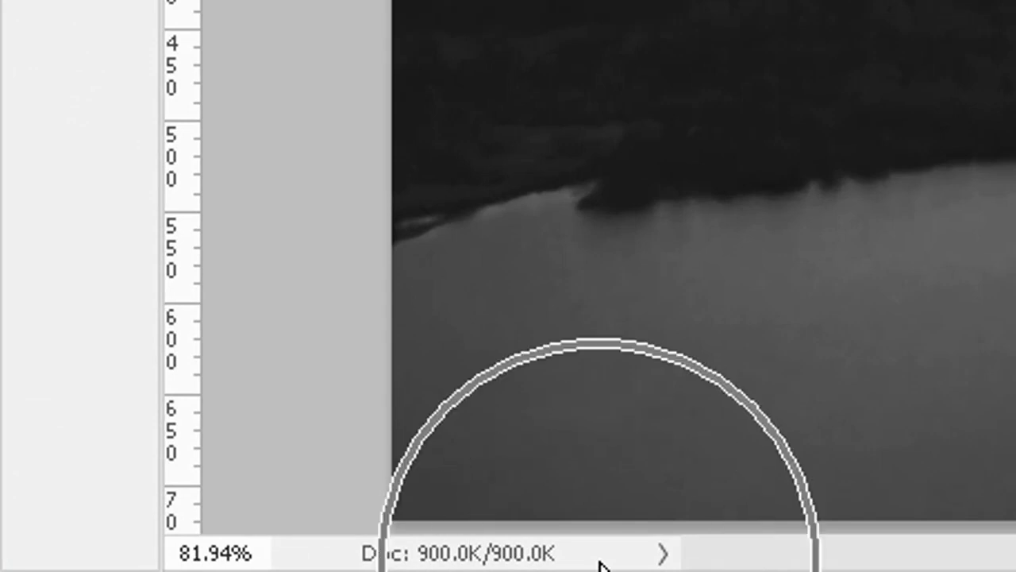
click(600, 560)
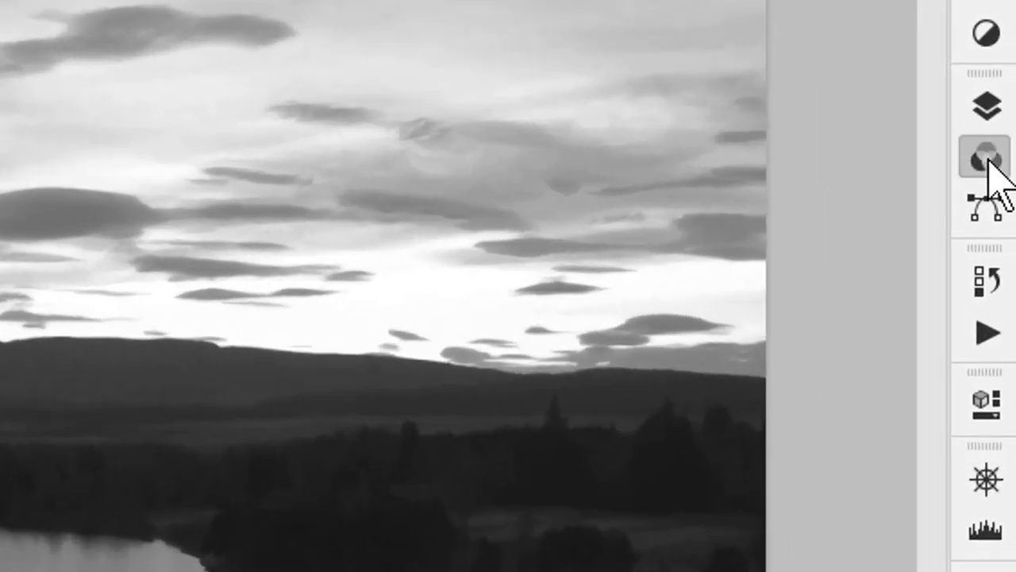
click(987, 157)
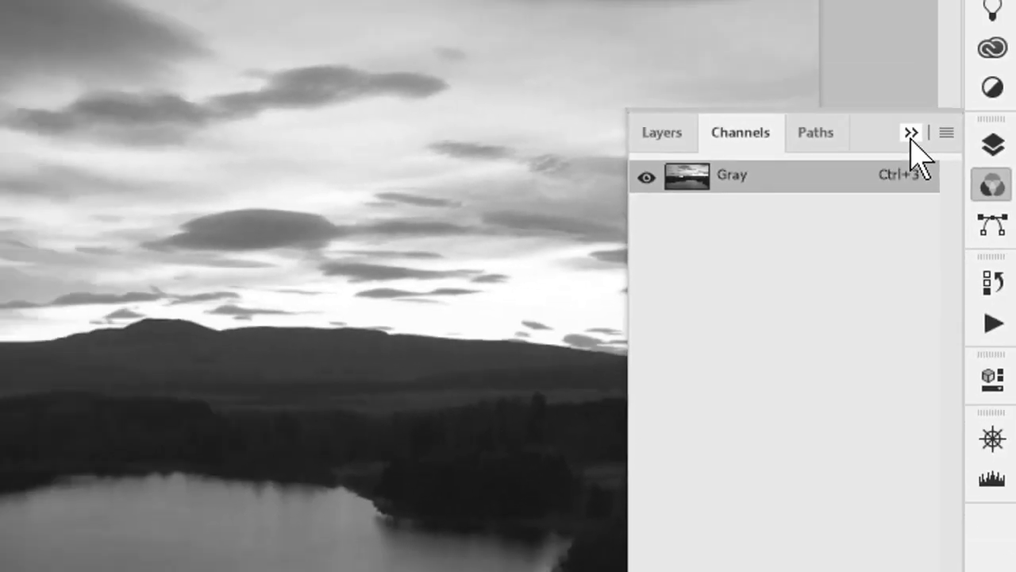
click(883, 91)
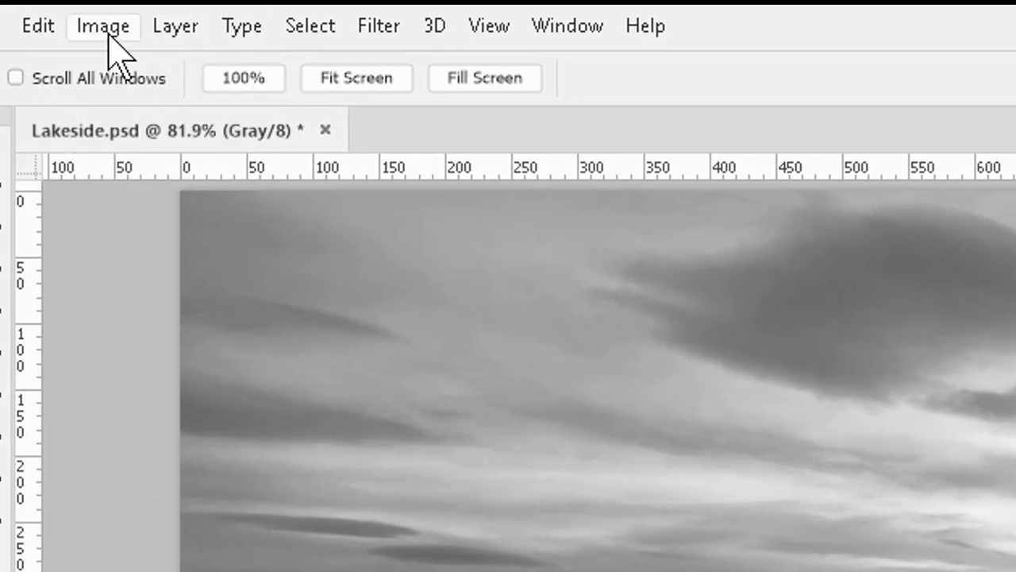
Convert the grayscale photo to Bitmap at 96 pixels/inch using 50% Threshold
click(109, 35)
mouse_move(191, 62)
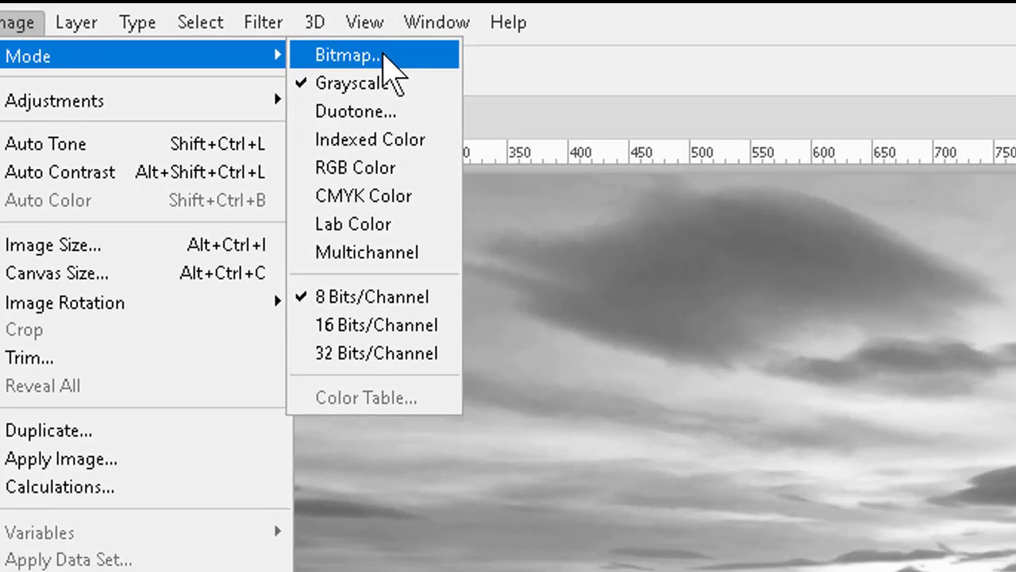
click(512, 65)
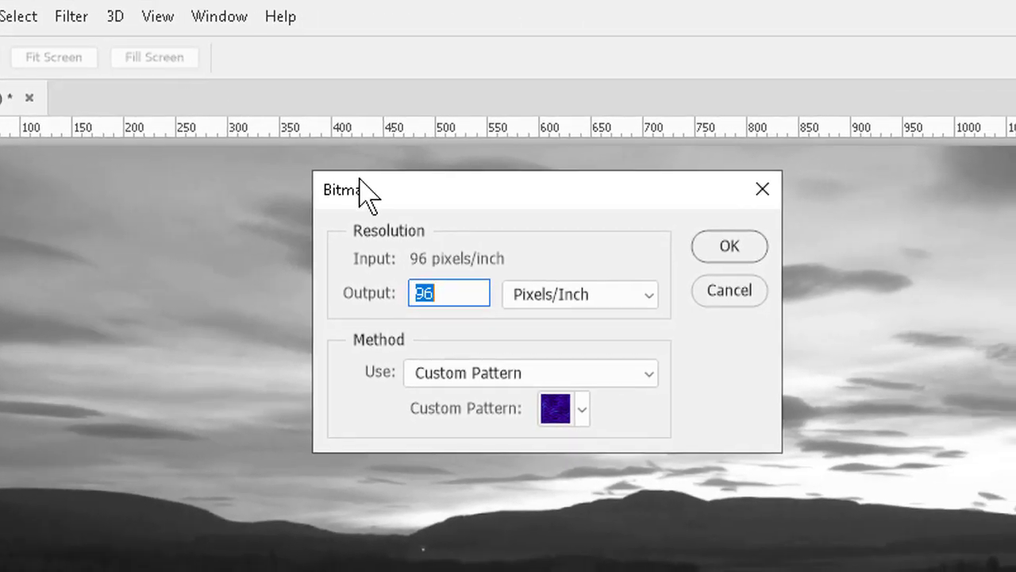
click(516, 374)
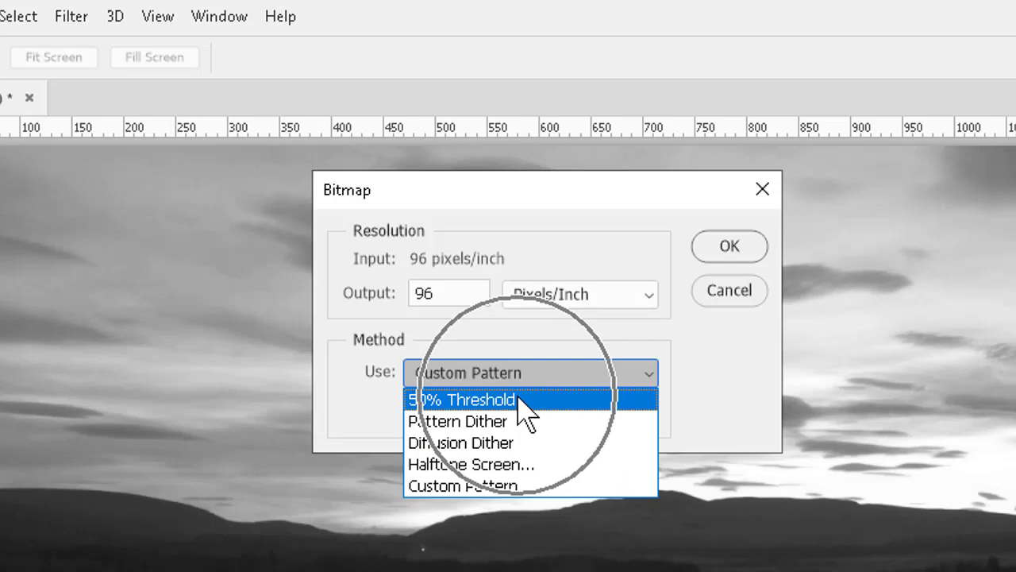
click(520, 399)
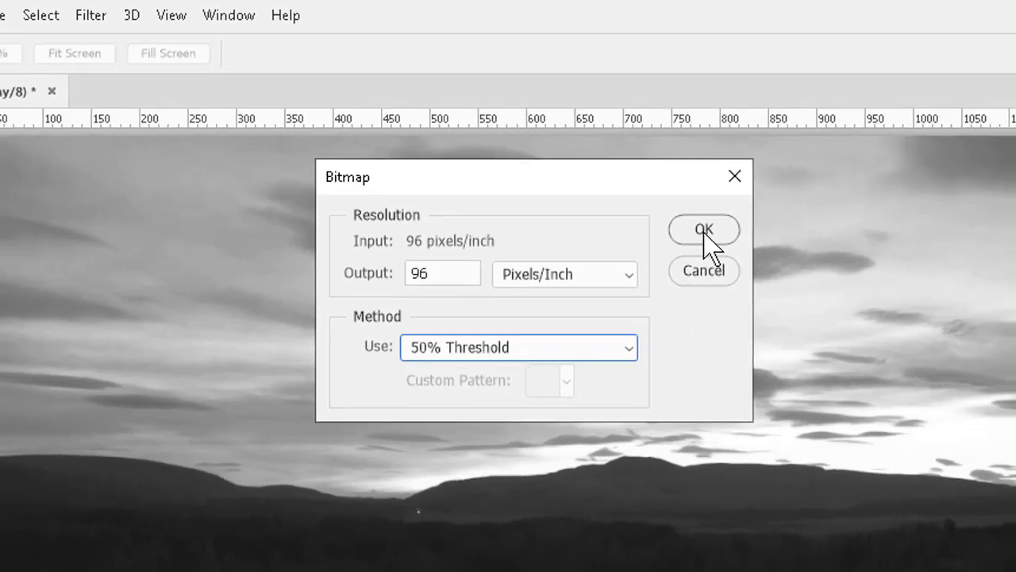
click(726, 248)
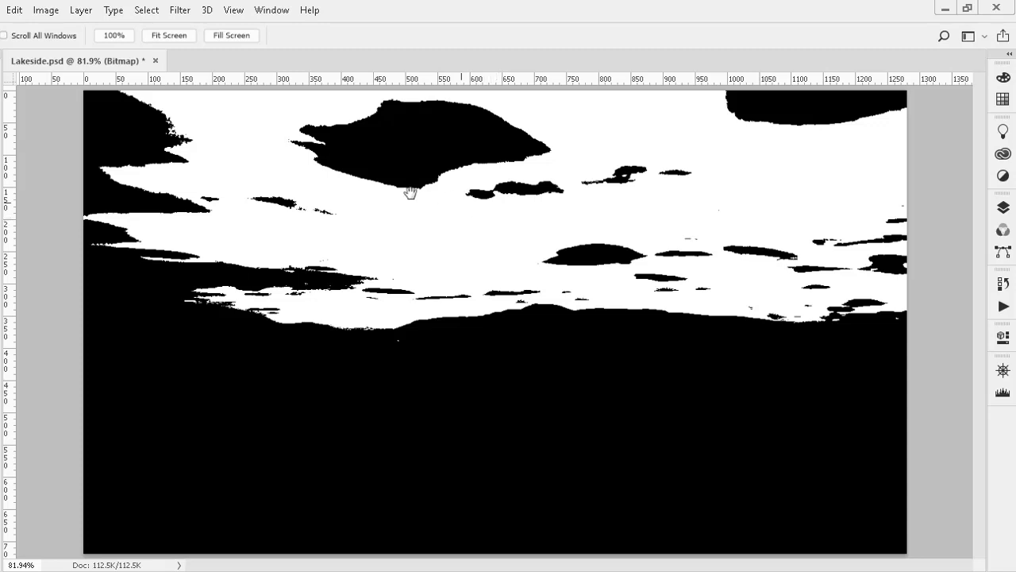
Undo the threshold Bitmap, try a Pattern Dither Bitmap conversion, then undo it too
click(18, 11)
click(48, 23)
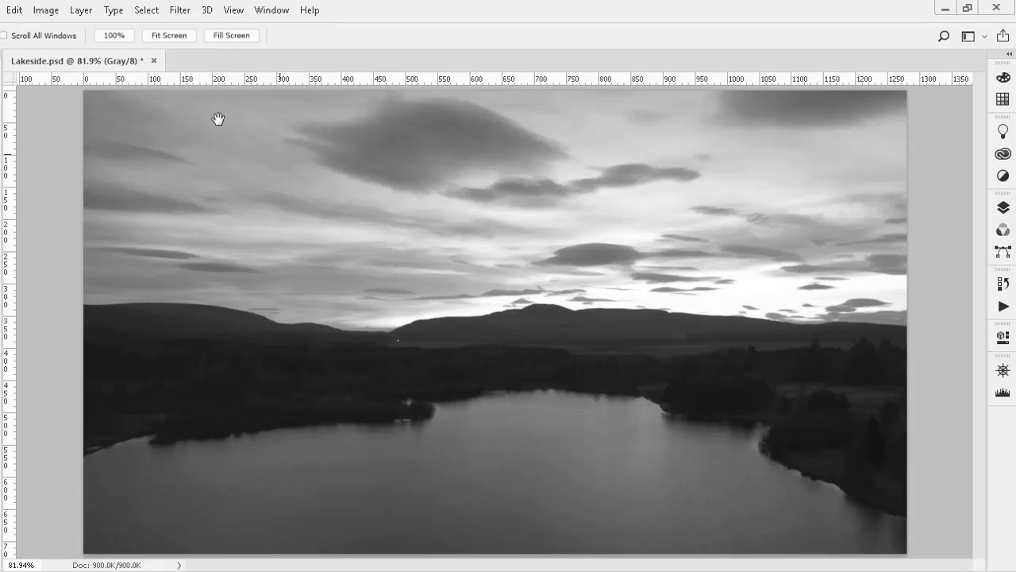
click(45, 9)
mouse_move(58, 30)
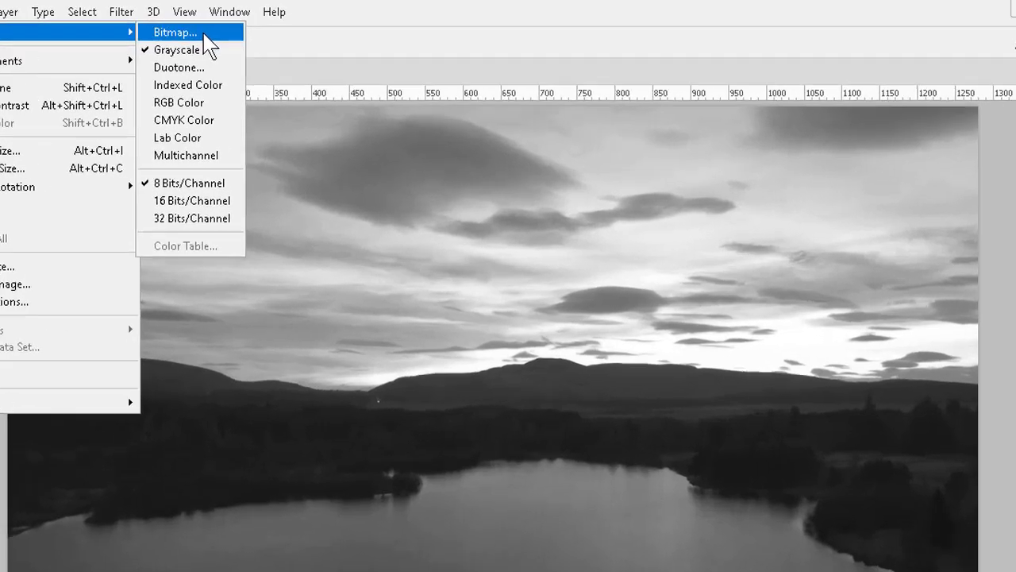
click(238, 28)
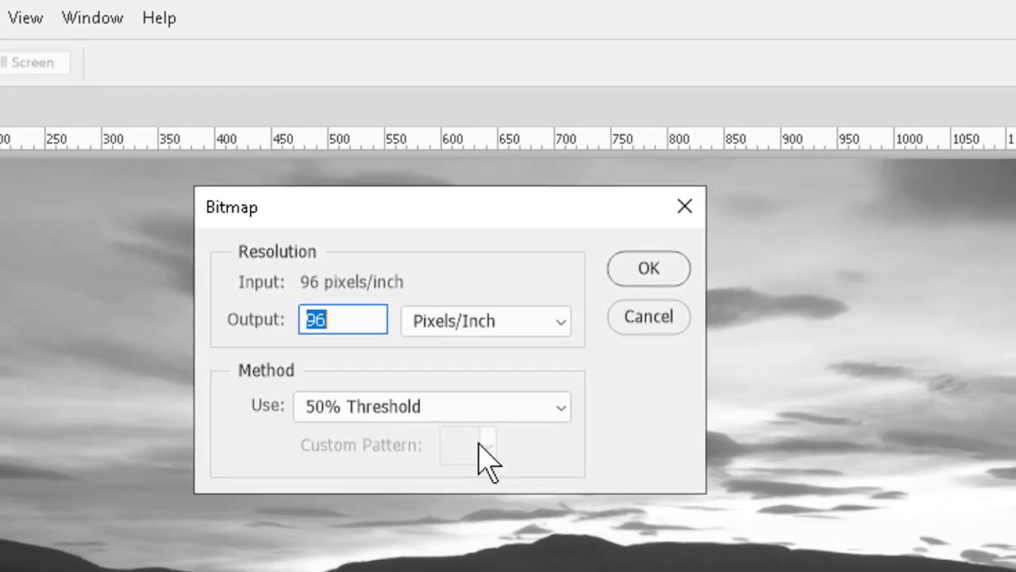
click(461, 419)
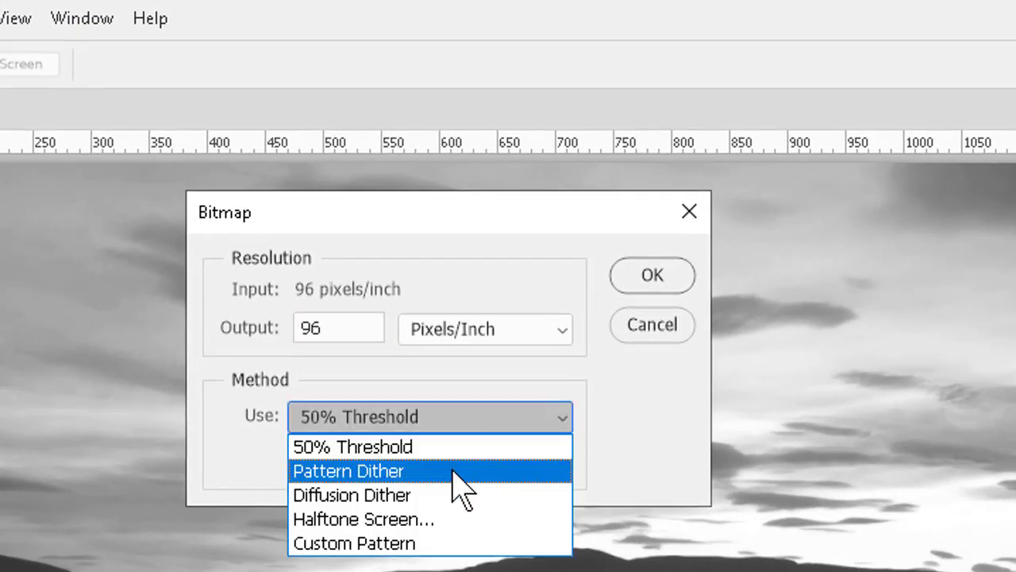
click(452, 470)
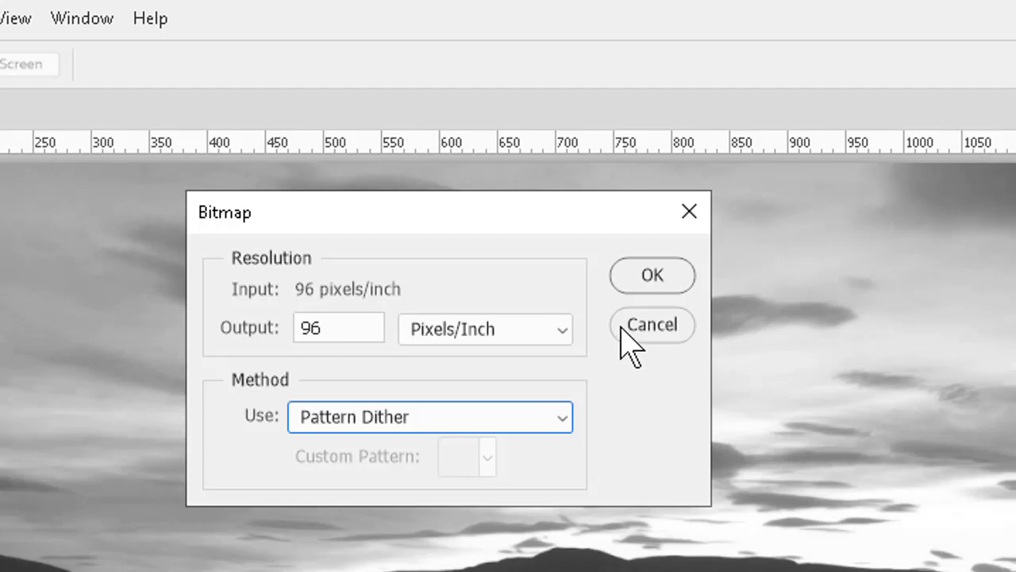
click(648, 277)
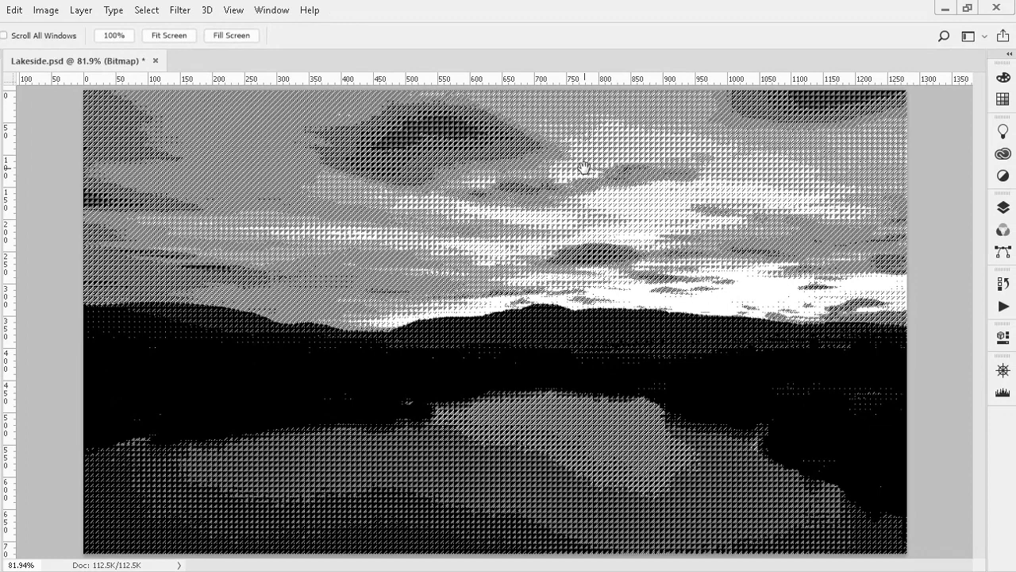
click(11, 11)
click(40, 23)
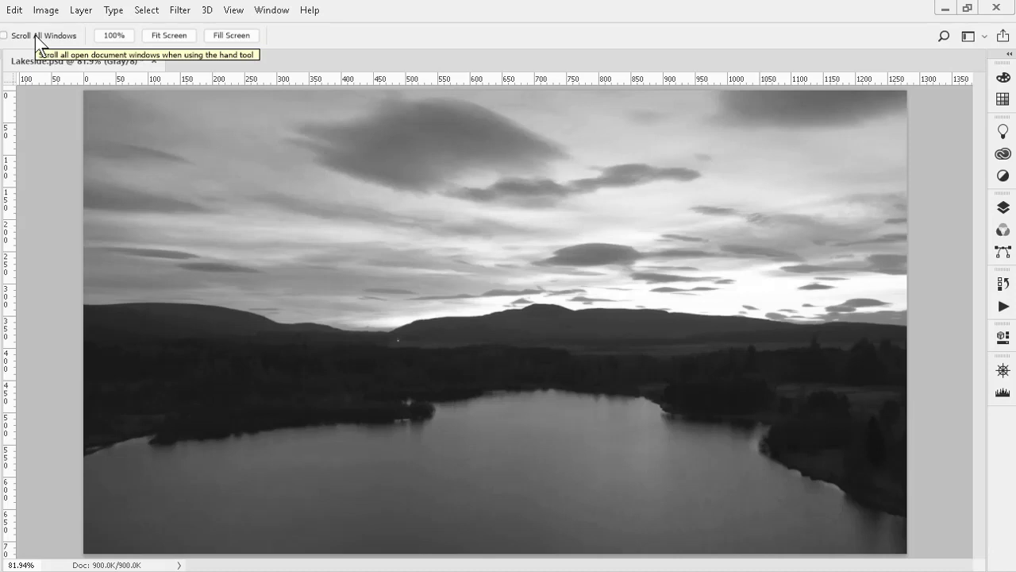
Convert the photo to Bitmap at 96 pixels/inch using Diffusion Dither
click(47, 11)
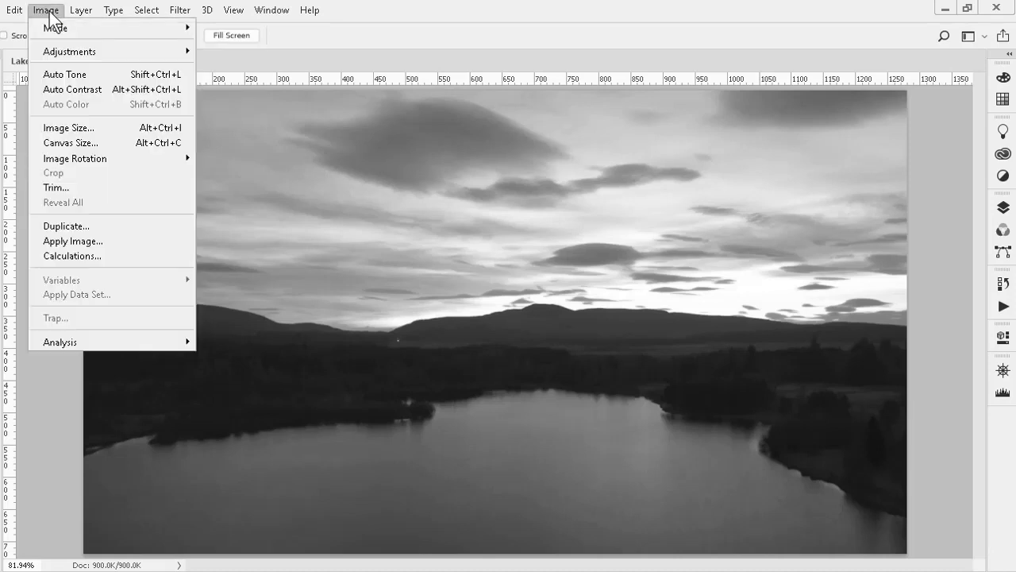
mouse_move(65, 30)
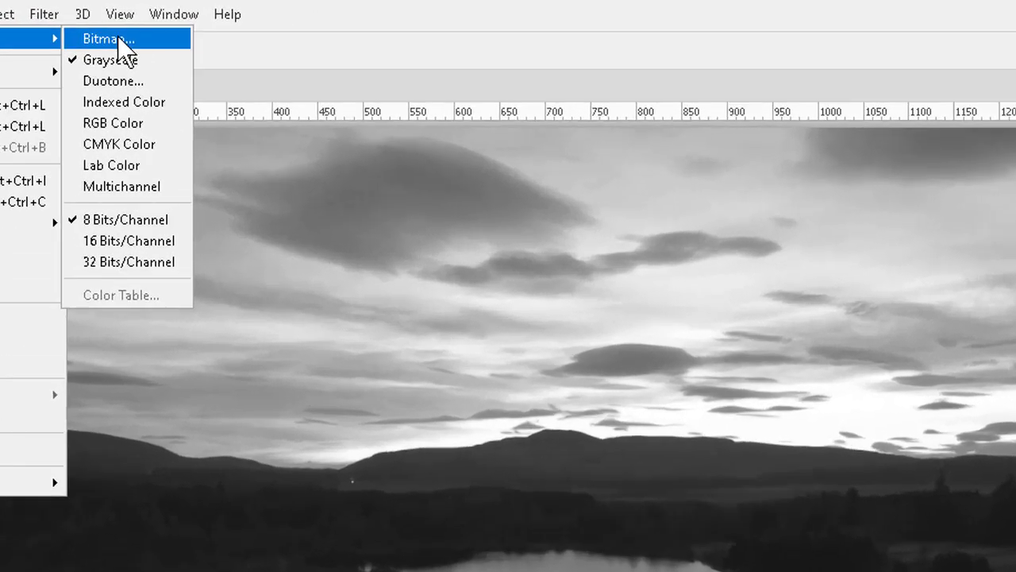
click(232, 26)
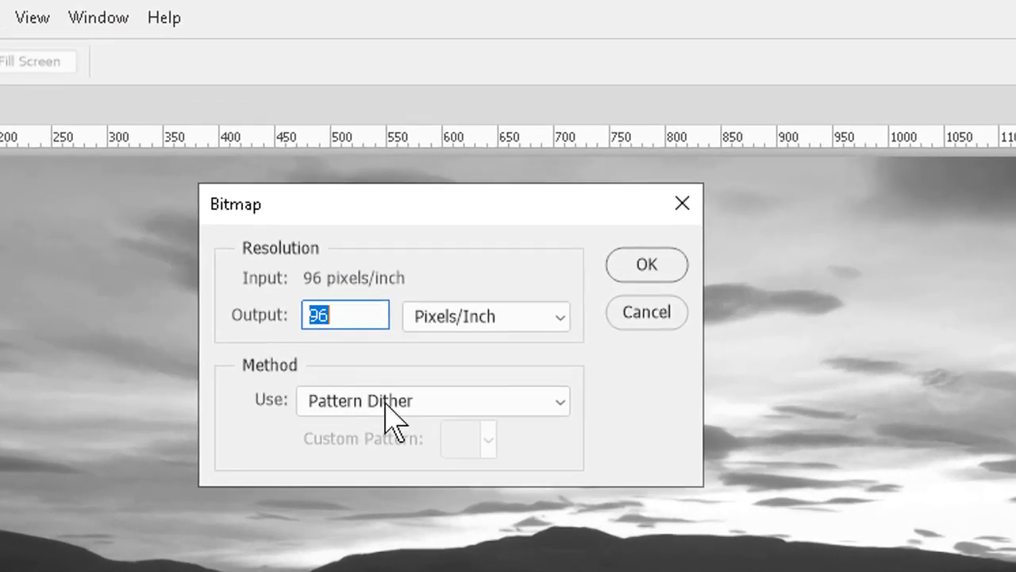
click(386, 402)
click(368, 474)
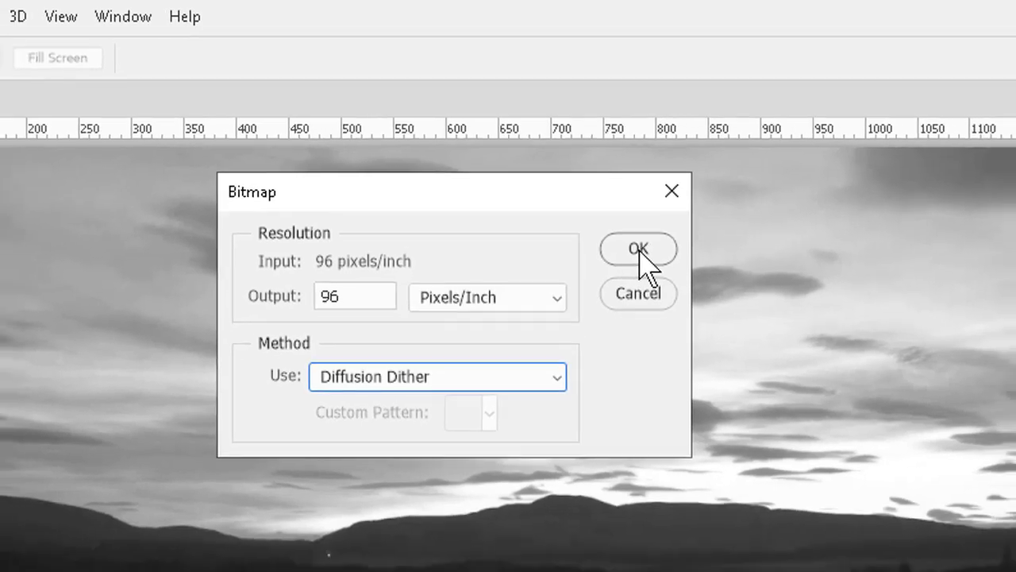
click(647, 265)
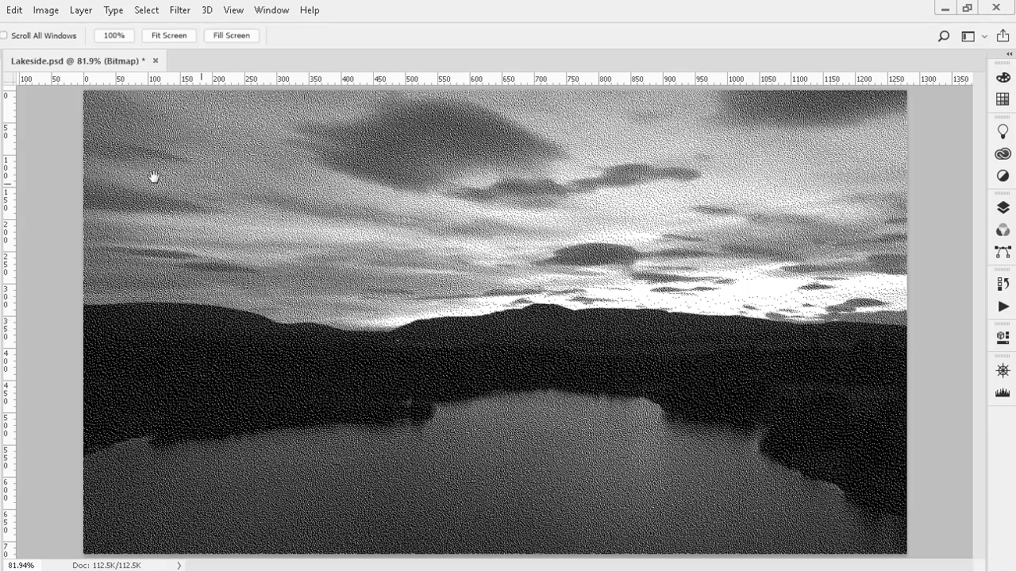
Undo the diffusion dither and reconvert as a 53 lines/inch, 45°, round-dot Halftone Screen Bitmap
click(16, 11)
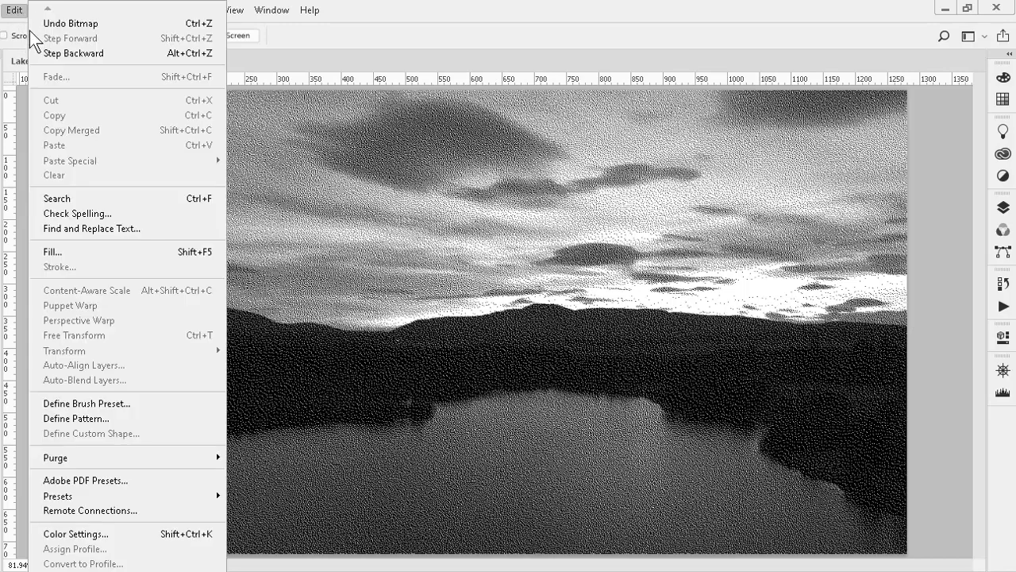
click(54, 24)
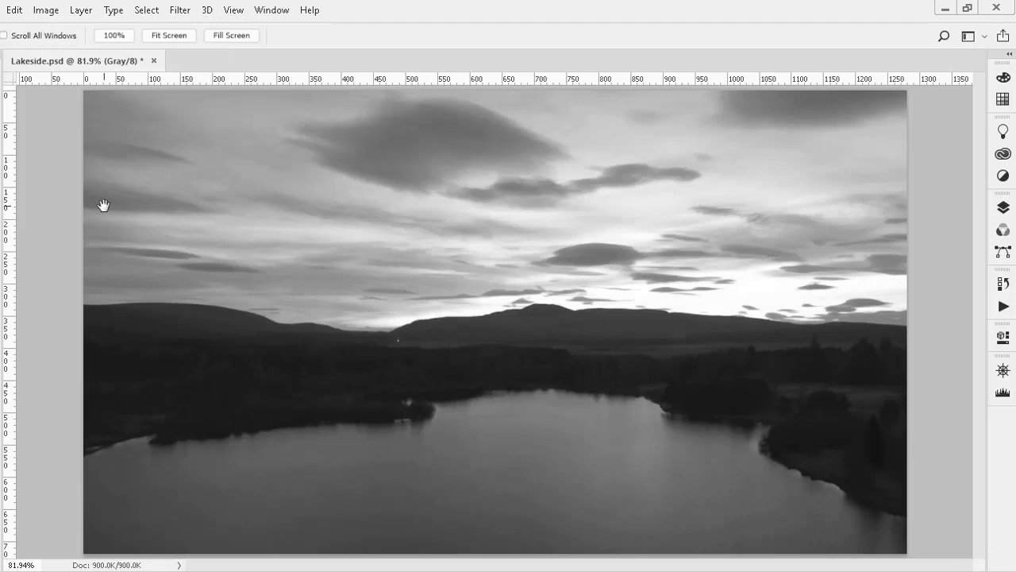
click(44, 11)
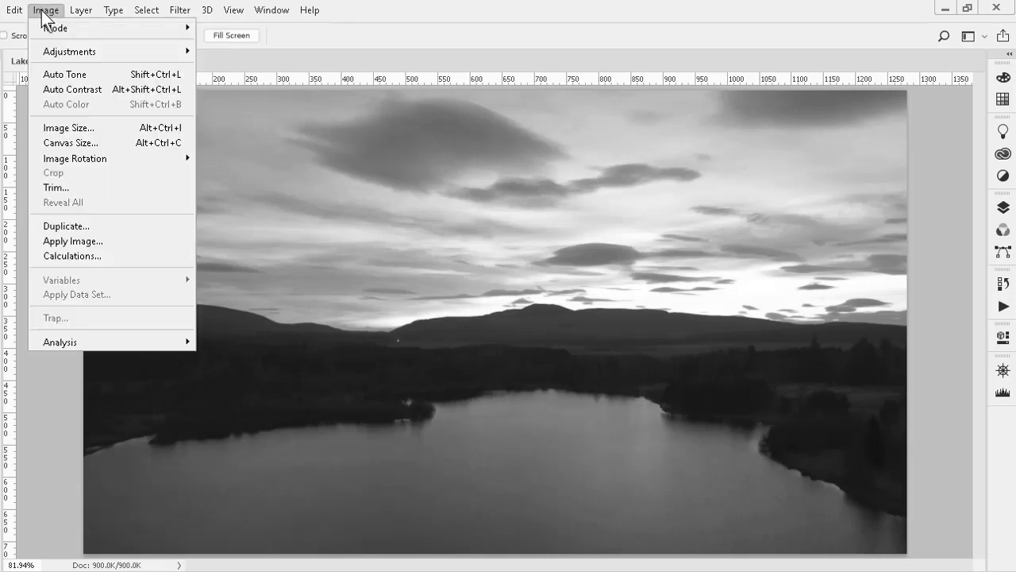
mouse_move(48, 30)
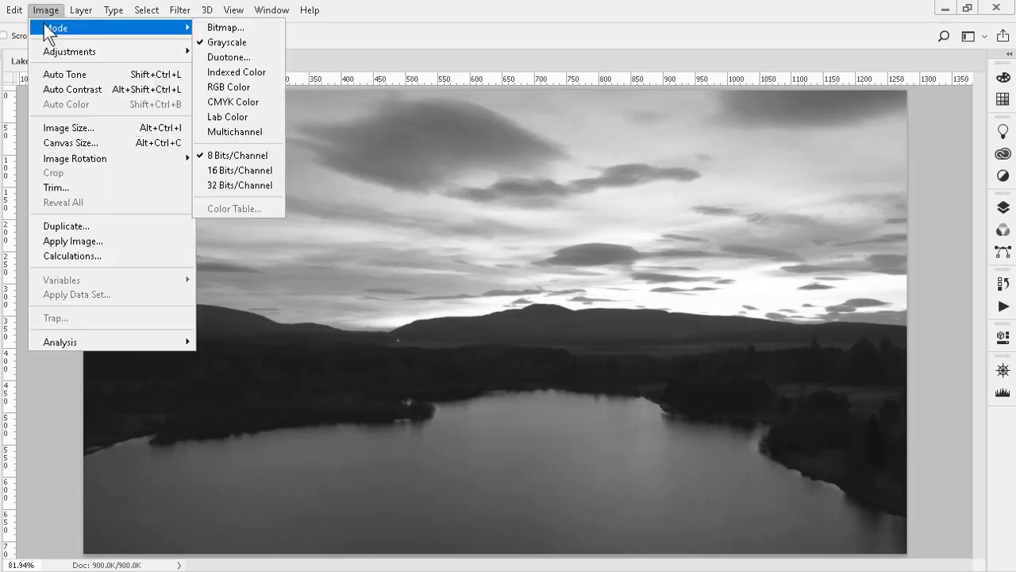
click(231, 29)
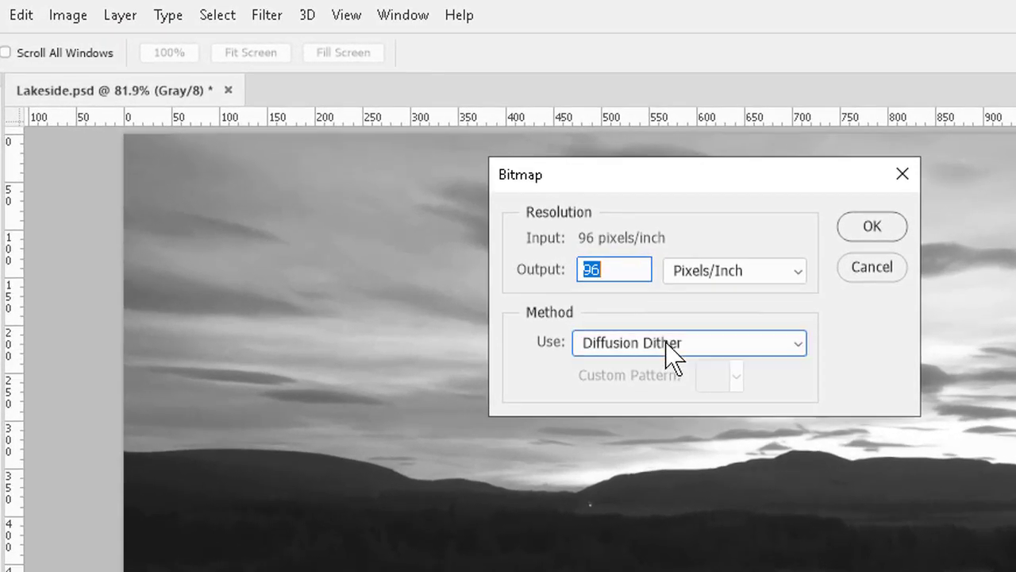
click(672, 345)
click(679, 424)
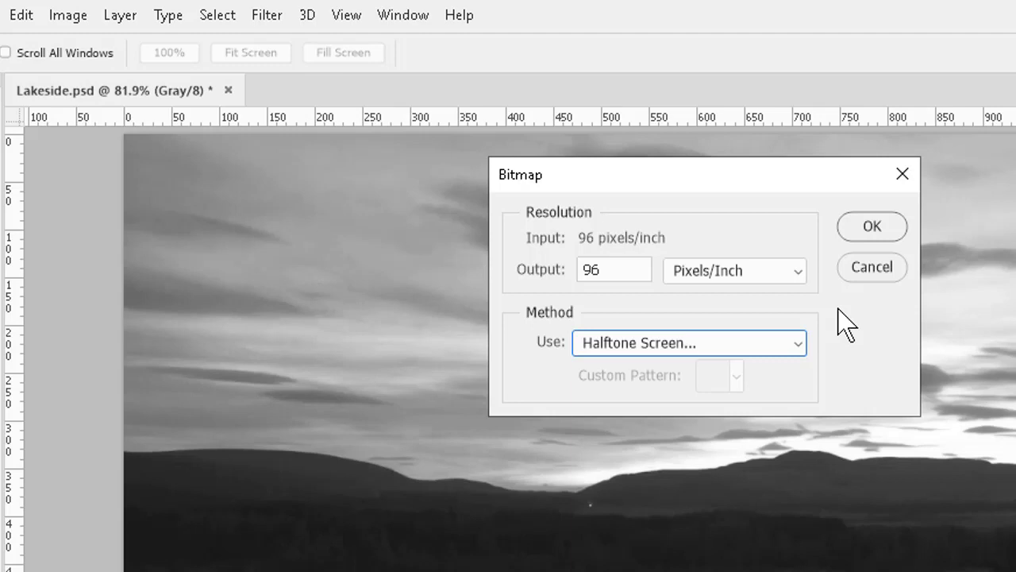
click(882, 225)
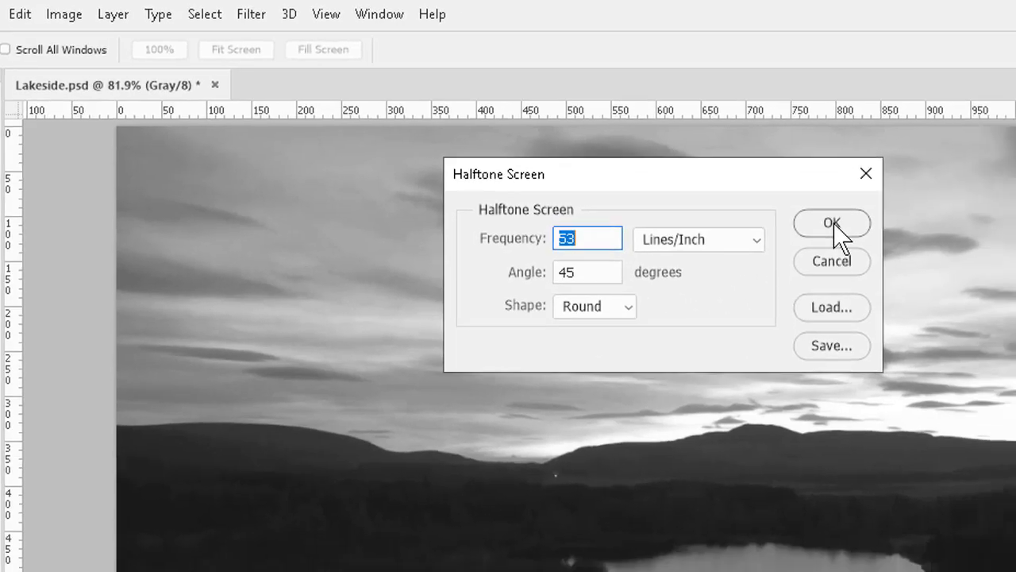
click(883, 239)
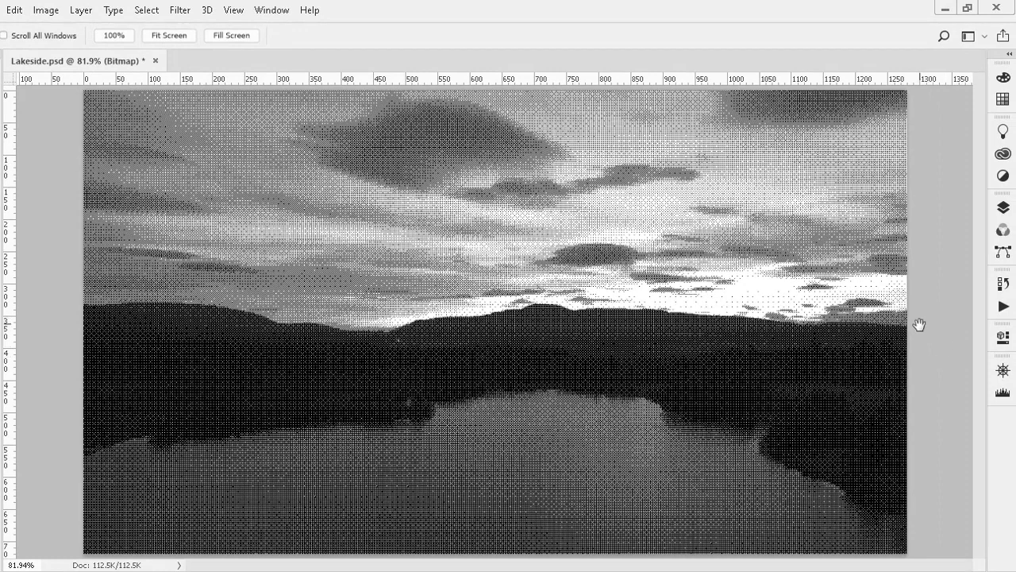
Undo the halftone Bitmap conversion to restore the grayscale photo
click(46, 11)
mouse_move(12, 11)
click(44, 23)
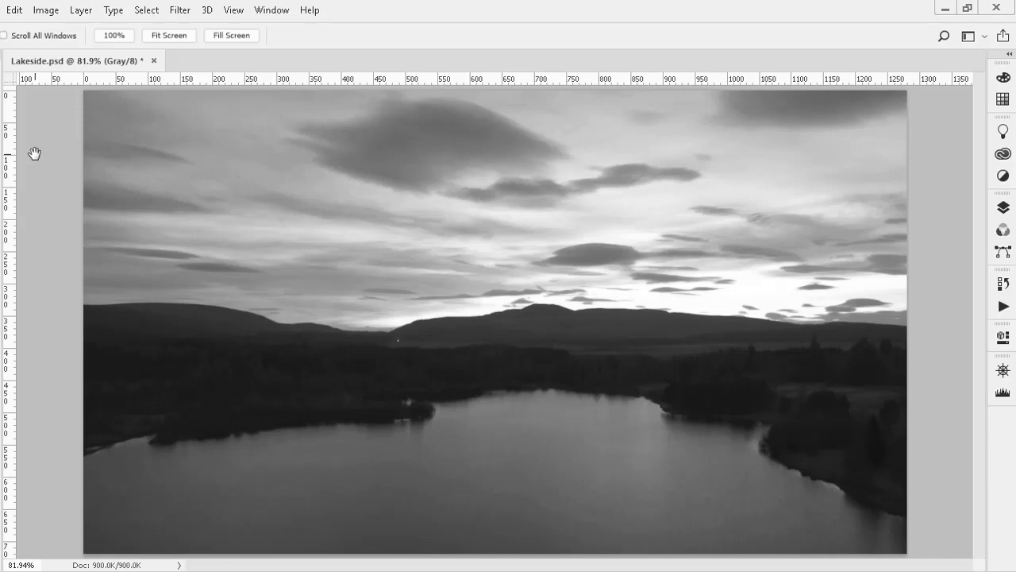
Set the Bitmap conversion to Custom Pattern using the gray noise pattern
click(44, 11)
mouse_move(49, 30)
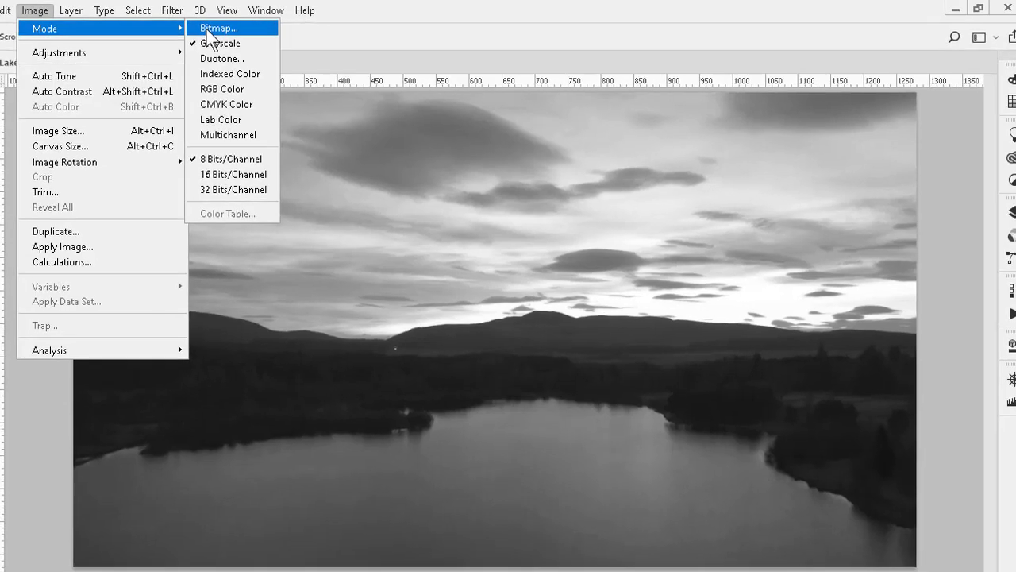
click(297, 27)
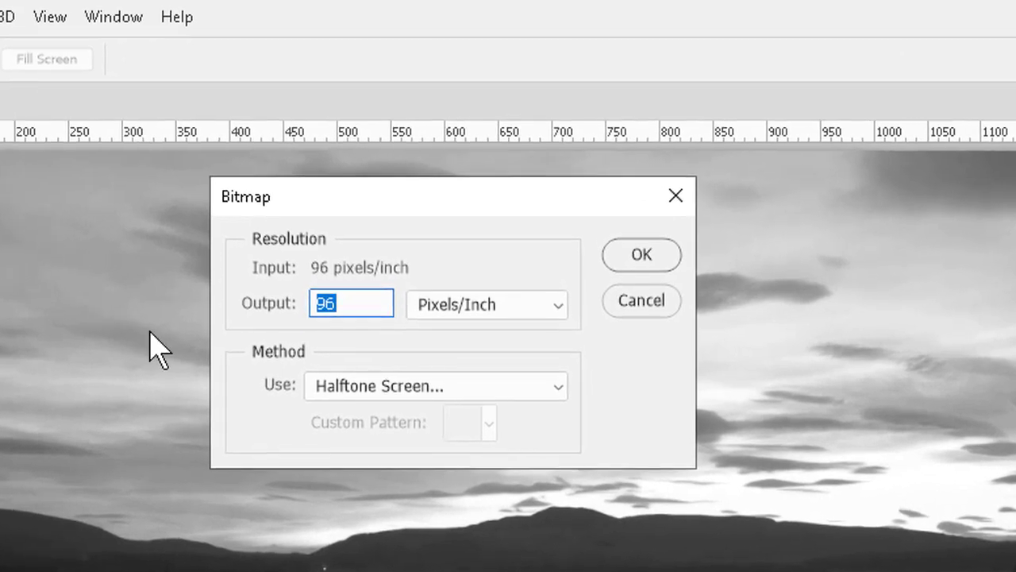
click(347, 388)
click(389, 500)
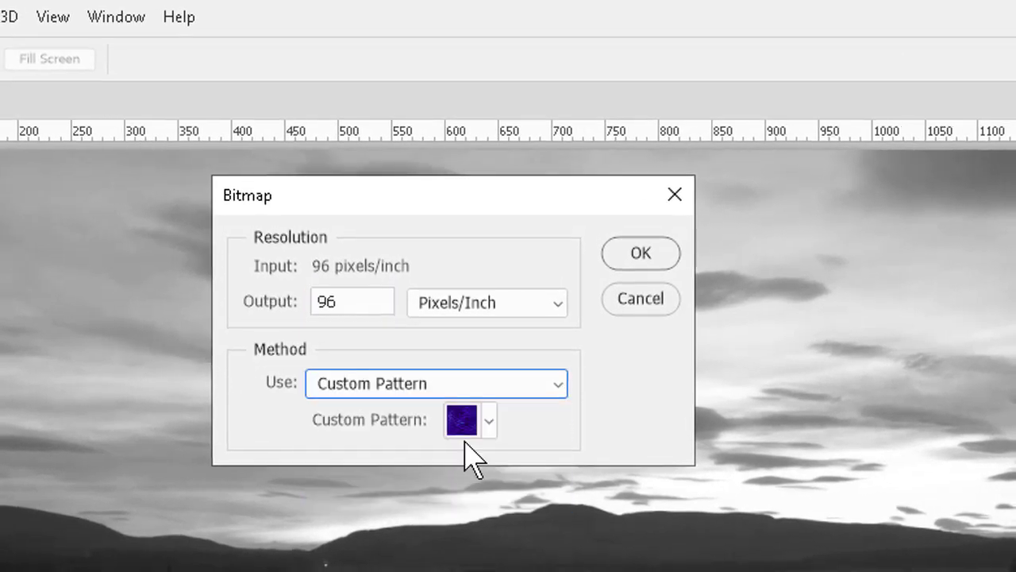
click(489, 420)
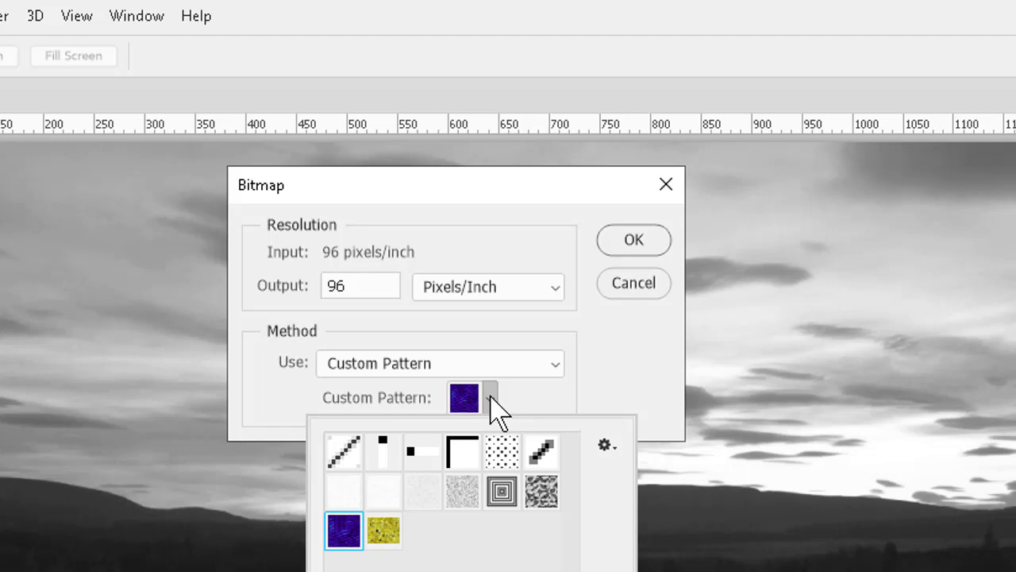
click(498, 465)
click(461, 495)
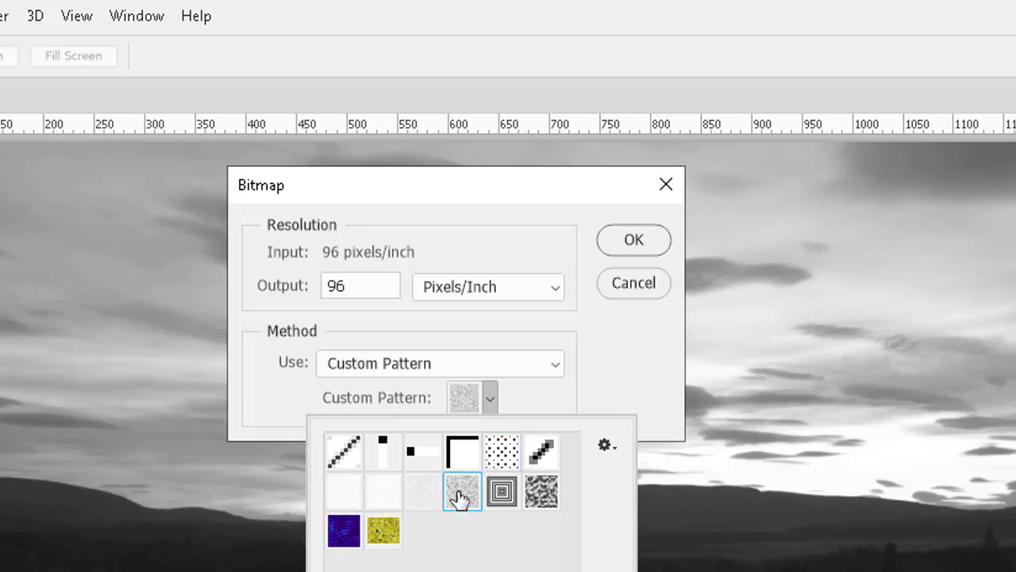
click(635, 245)
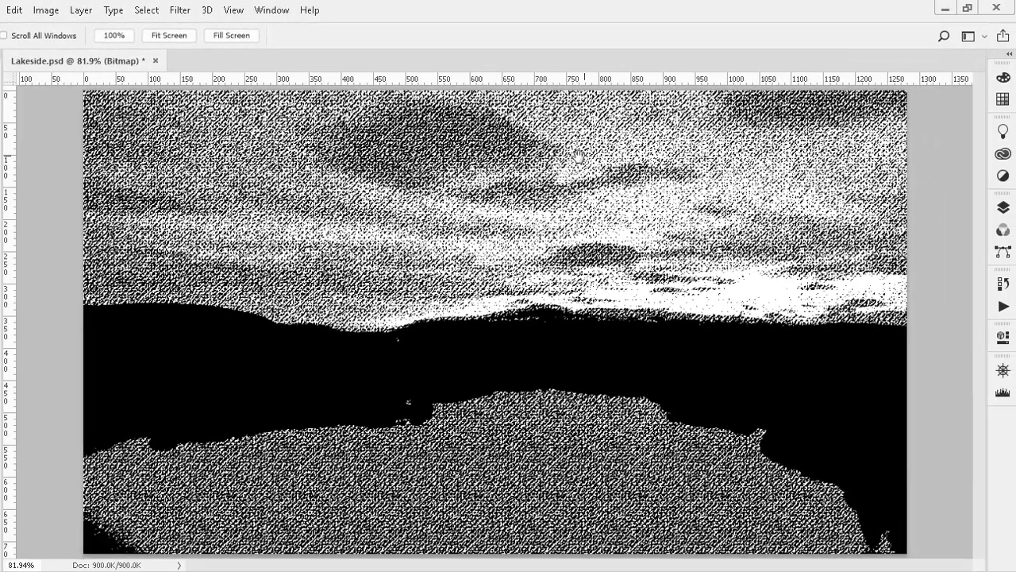